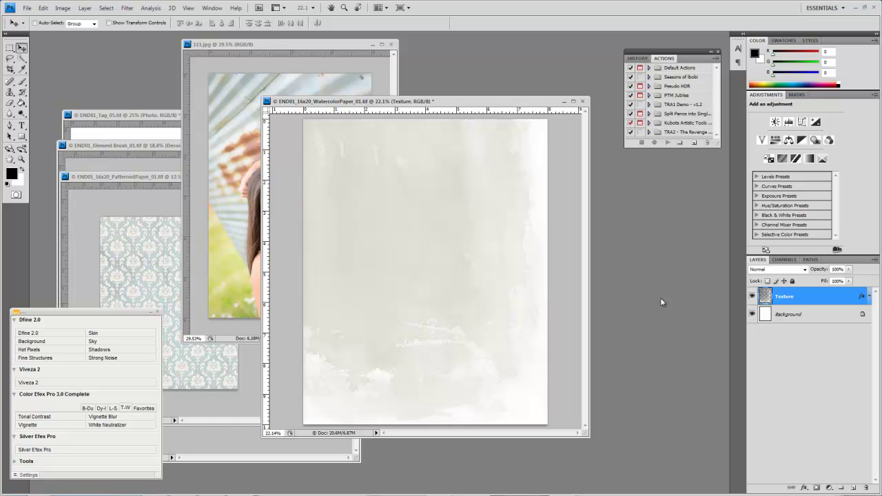
# - Bring the 111.jpg portrait document in front of the other open documents
pyautogui.click(306, 46)
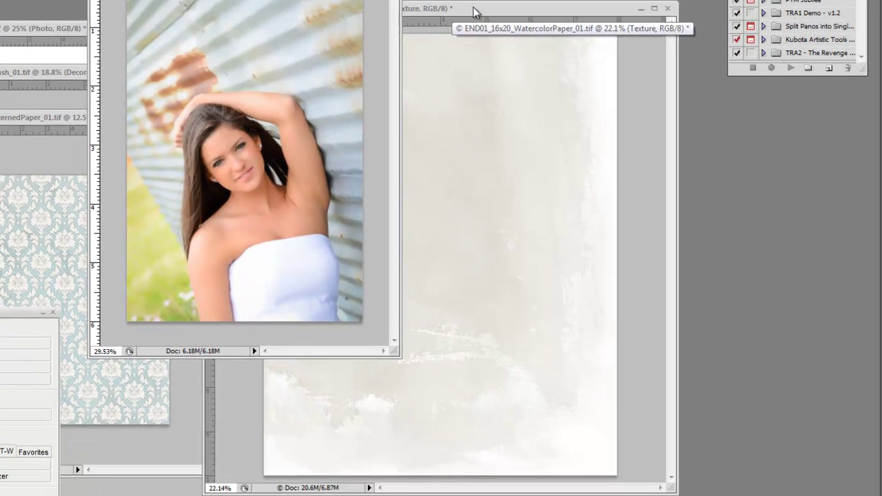
# - Arrange the windows so the watercolor paper is in front and the photo window sits to the right
pyautogui.click(679, 116)
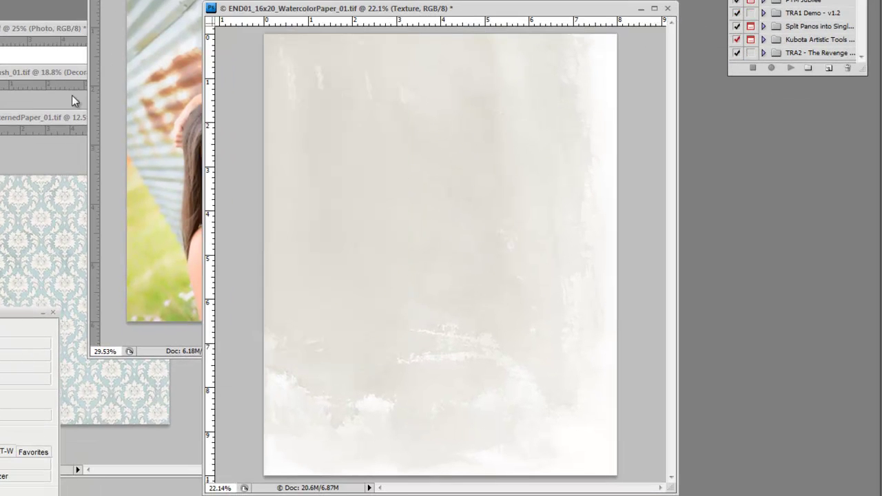
pyautogui.moveTo(172, 0); pyautogui.dragTo(513, 29)
pyautogui.click(387, 9)
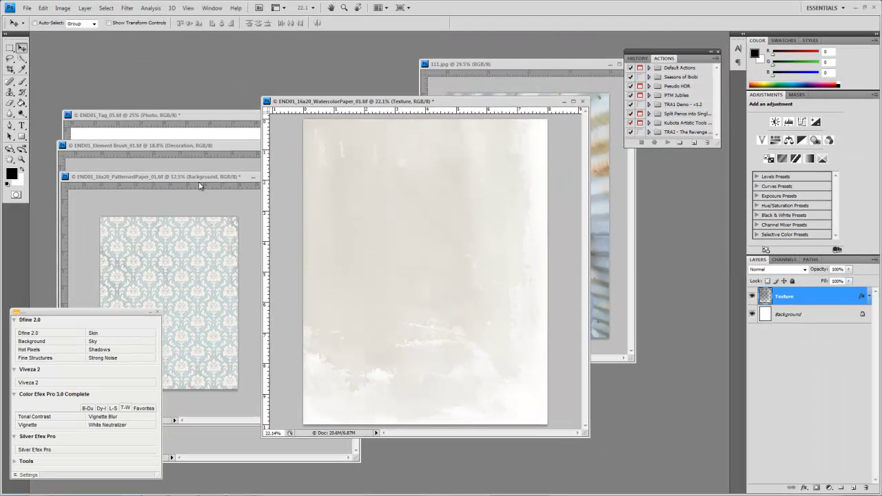
# - Copy the damask Background group from PatternedPaper into WatercolorPaper, then hide the group
pyautogui.click(200, 186)
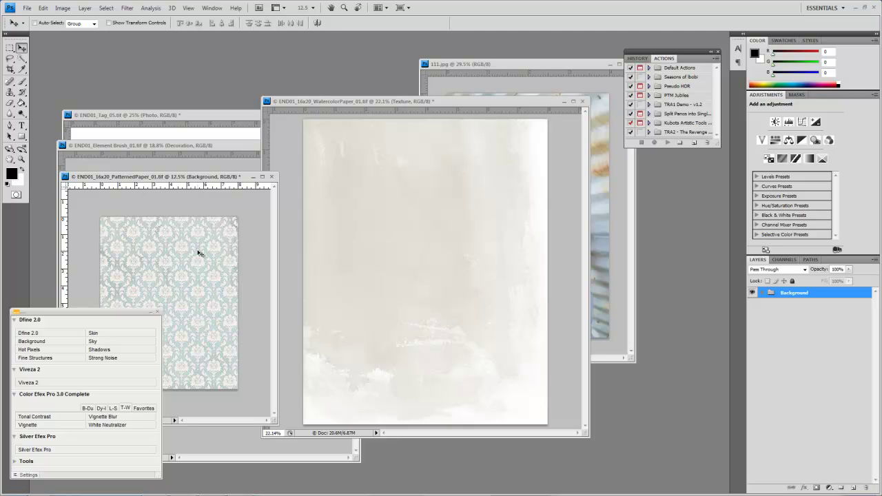
pyautogui.moveTo(796, 298); pyautogui.dragTo(419, 236)
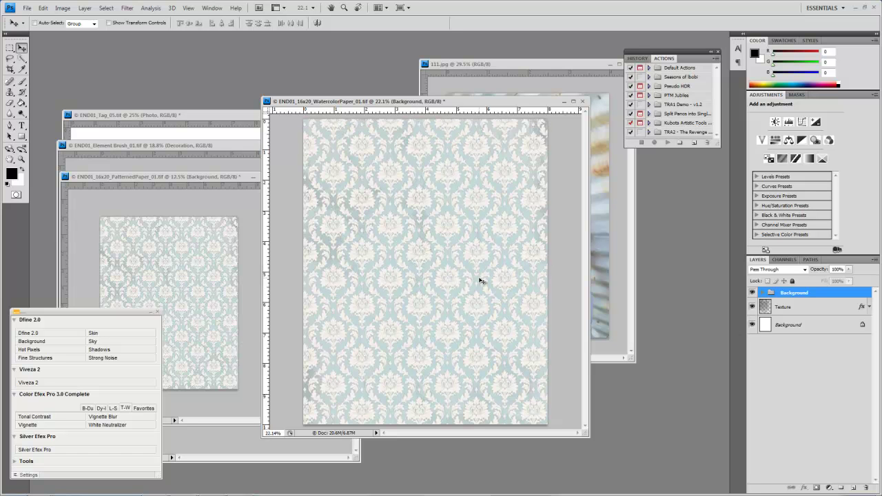
pyautogui.click(763, 293)
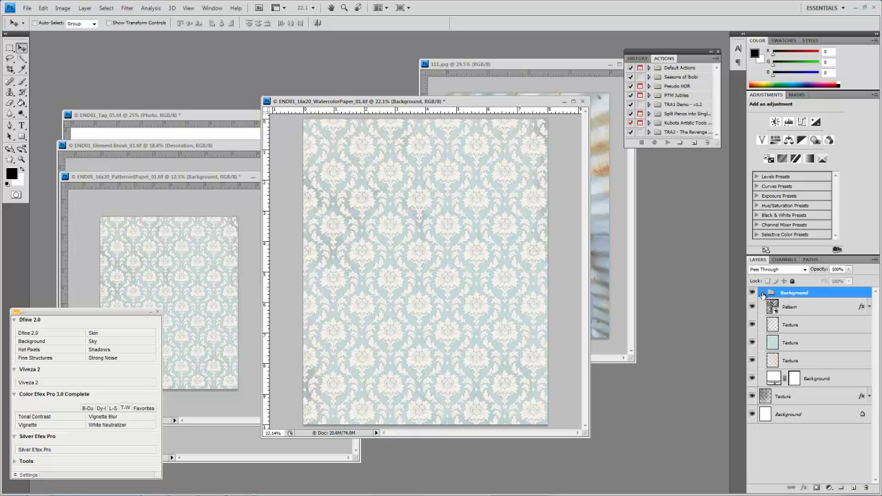
pyautogui.click(762, 293)
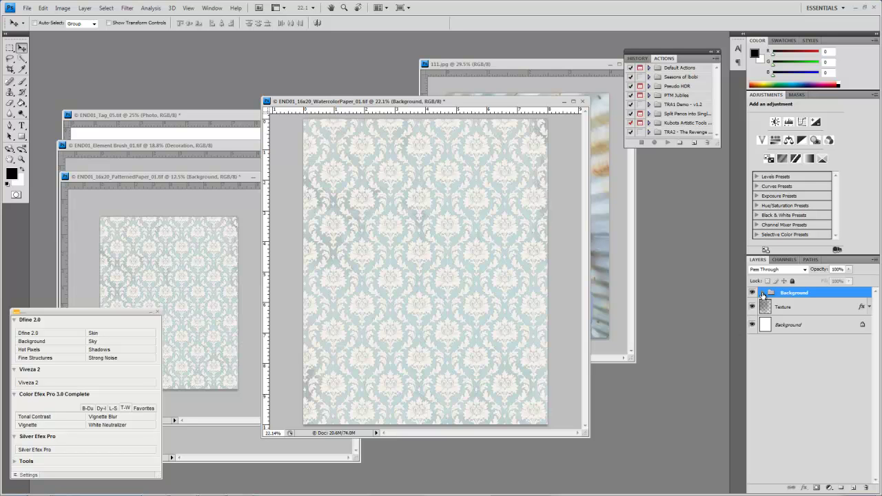
pyautogui.click(753, 293)
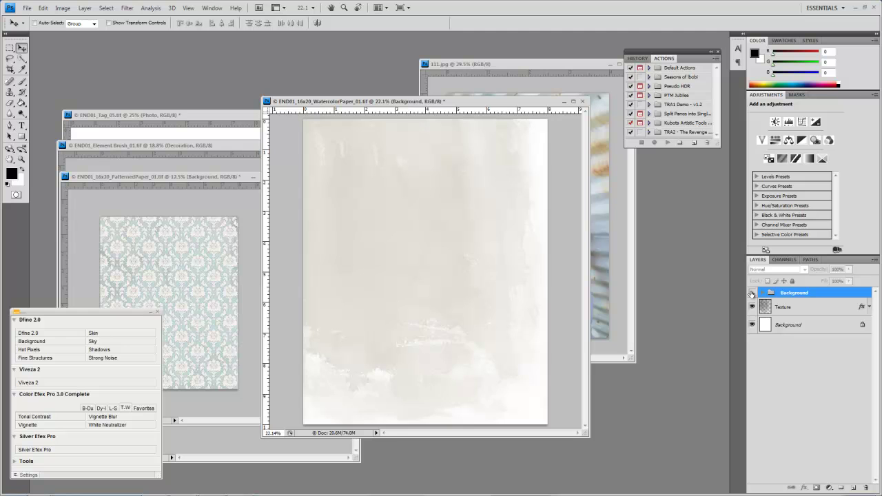
# - Show the damask group again, add a layer mask, and select the Brush tool
pyautogui.click(751, 293)
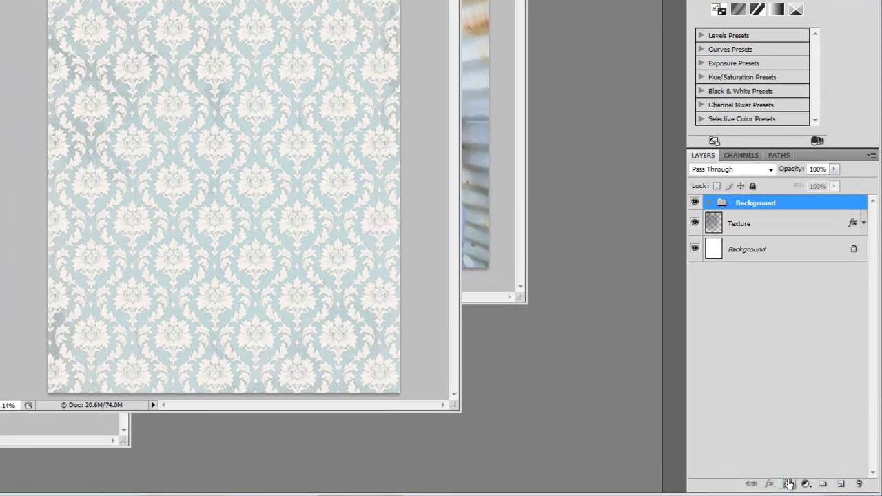
pyautogui.click(784, 485)
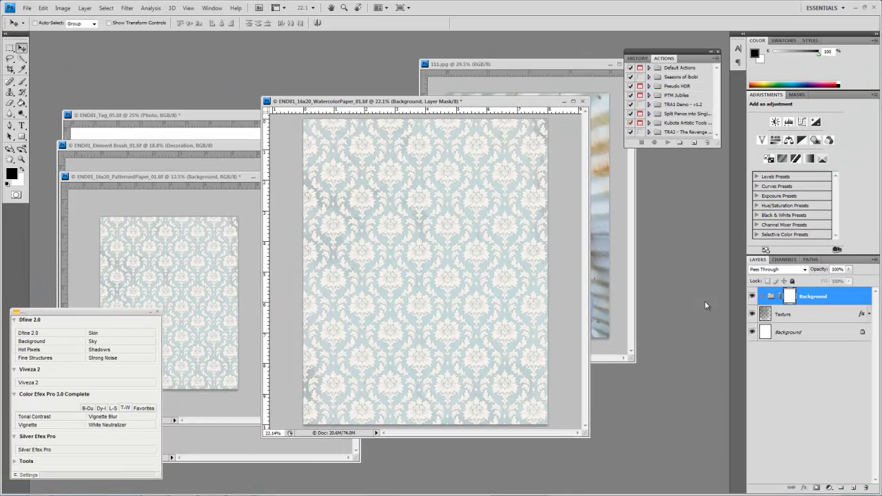
pyautogui.click(22, 82)
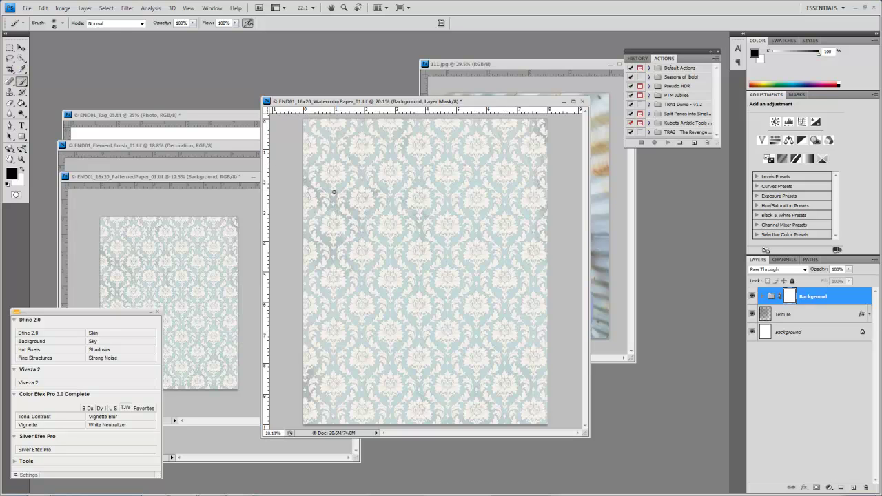
pyautogui.hotkey('ctrl', '-')
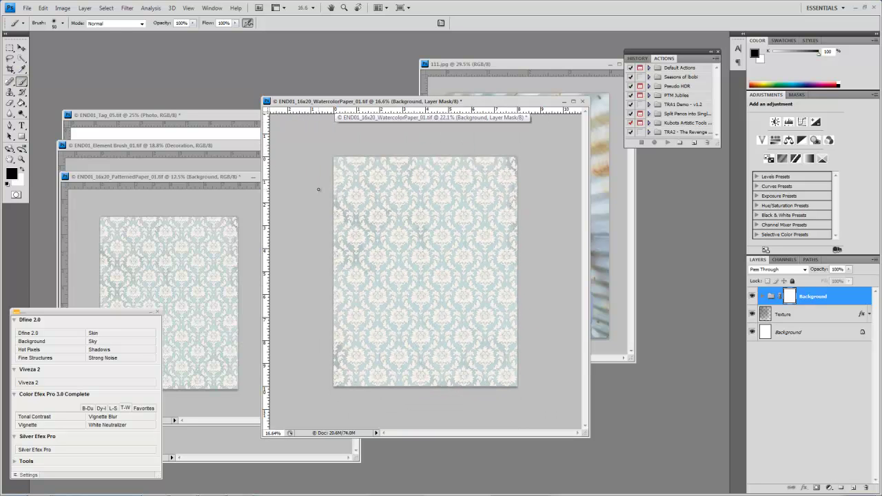
# - With a 1300 px brush, mask out the damask across the top and restore the upper-left
pyautogui.press(']')
pyautogui.press(']')
pyautogui.press(']')
pyautogui.press(']')
pyautogui.press(']')
pyautogui.press(']')
pyautogui.press(']')
pyautogui.press(']')
pyautogui.press(']')
pyautogui.press(']')
pyautogui.press(']')
pyautogui.press(']')
pyautogui.press(']')
pyautogui.press(']')
pyautogui.press(']')
pyautogui.press(']')
pyautogui.press(']')
pyautogui.press(']')
pyautogui.press(']')
pyautogui.press(']')
pyautogui.moveTo(317, 200)
pyautogui.mouseDown()
pyautogui.moveTo(316, 255)
pyautogui.moveTo(349, 162)
pyautogui.moveTo(363, 172)
pyautogui.moveTo(476, 163)
pyautogui.moveTo(526, 183)
pyautogui.moveTo(537, 257)
pyautogui.moveTo(532, 283)
pyautogui.moveTo(421, 247)
pyautogui.moveTo(416, 206)
pyautogui.moveTo(421, 245)
pyautogui.moveTo(464, 198)
pyautogui.moveTo(481, 197)
pyautogui.moveTo(495, 208)
pyautogui.moveTo(379, 188)
pyautogui.moveTo(316, 215)
pyautogui.moveTo(315, 402)
pyautogui.moveTo(297, 382)
pyautogui.moveTo(300, 336)
pyautogui.moveTo(334, 406)
pyautogui.moveTo(355, 415)
pyautogui.moveTo(408, 403)
pyautogui.moveTo(315, 342)
pyautogui.moveTo(301, 278)
pyautogui.moveTo(329, 294)
pyautogui.moveTo(305, 275)
pyautogui.mouseUp()
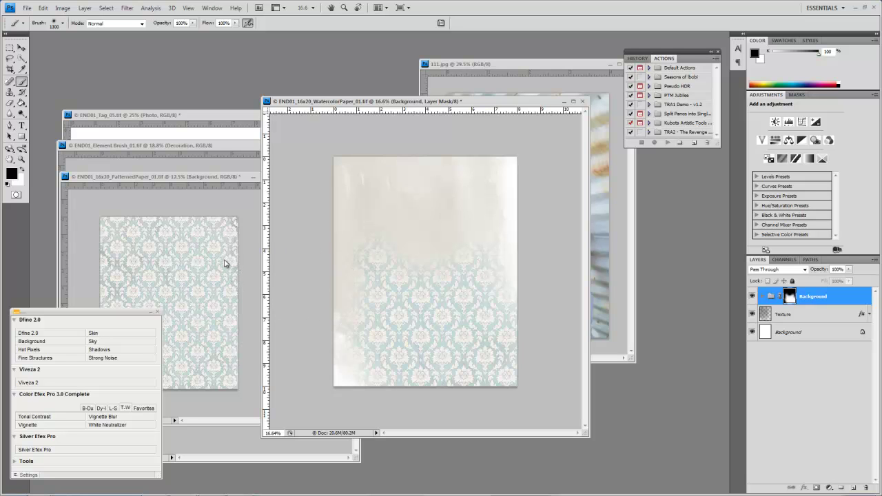
pyautogui.click(21, 168)
pyautogui.moveTo(335, 221); pyautogui.dragTo(272, 174)
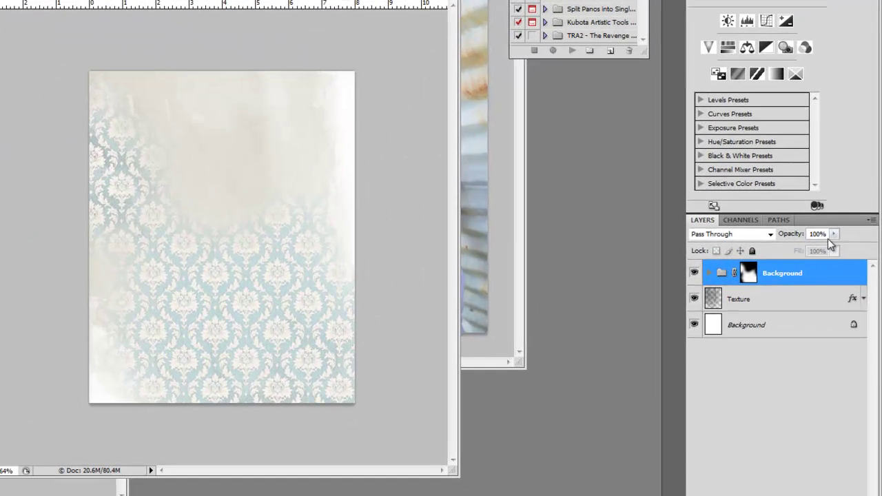
# - Set the damask group to 38% opacity and bring END01_Element Brush_01.tif forward
pyautogui.click(832, 235)
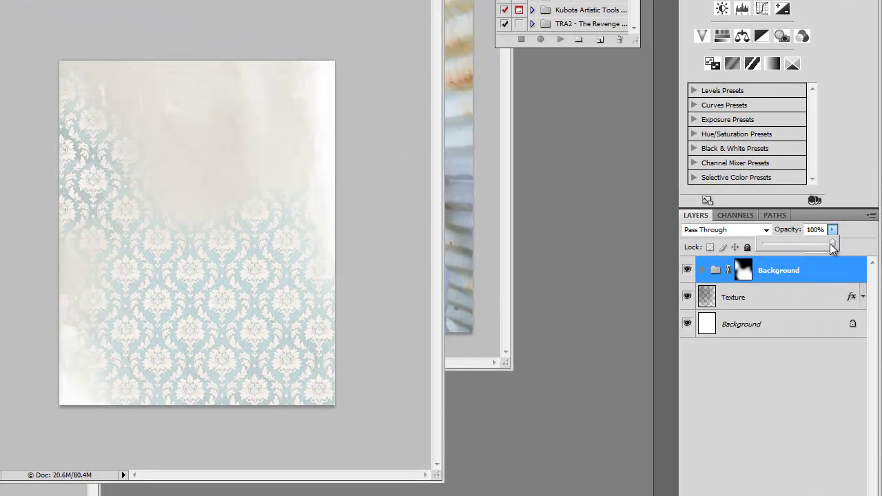
pyautogui.moveTo(818, 245); pyautogui.dragTo(781, 258)
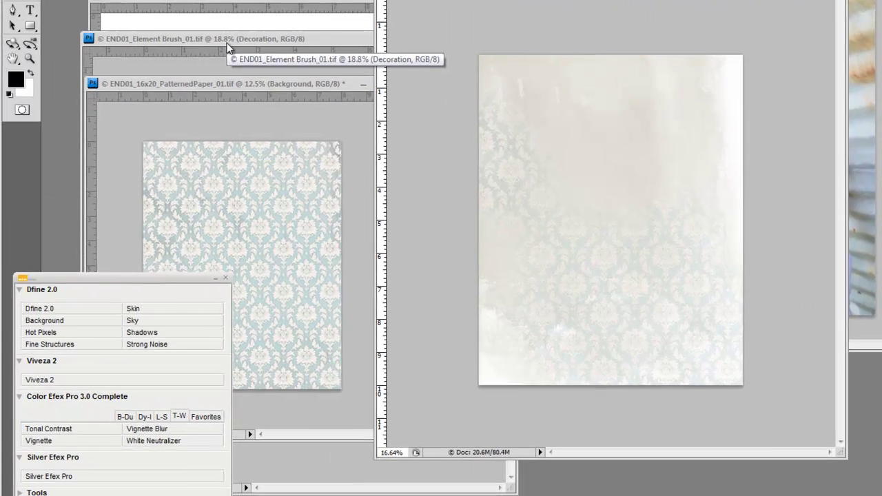
pyautogui.click(227, 42)
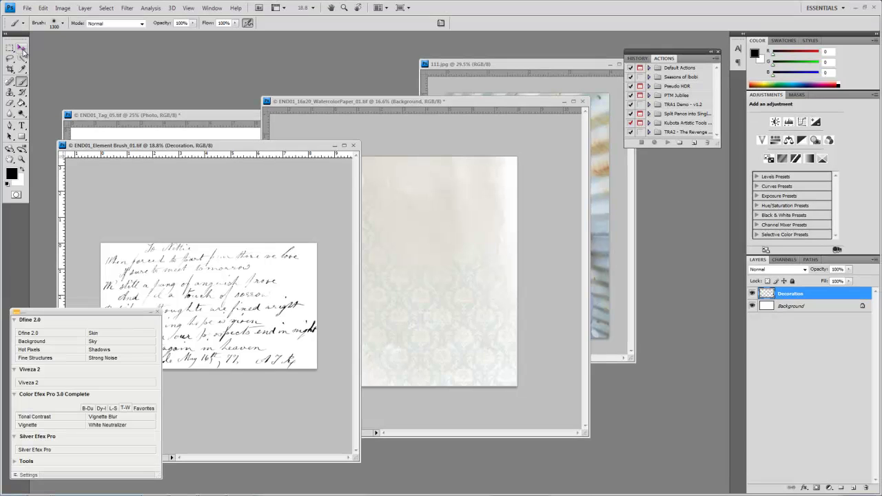
# - Move the handwritten script onto the watercolor paper as a Decoration layer and position it at the top
pyautogui.click(21, 49)
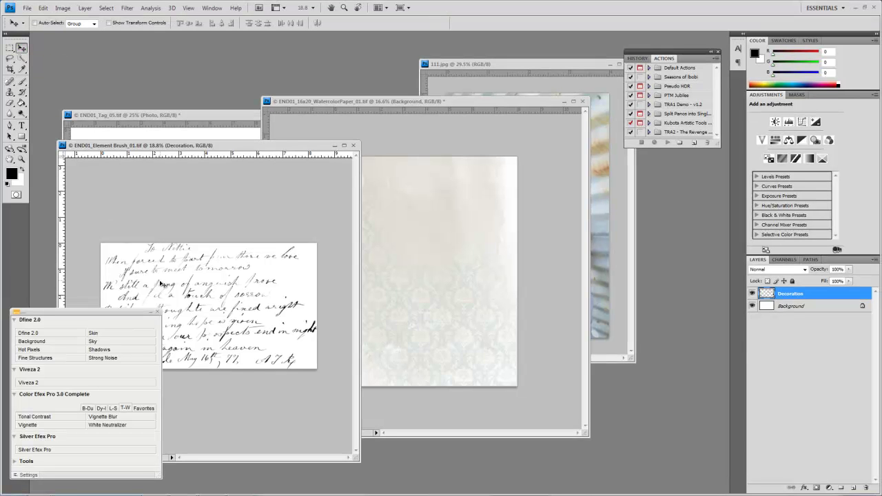
pyautogui.moveTo(164, 285)
pyautogui.mouseDown()
pyautogui.moveTo(415, 237)
pyautogui.moveTo(407, 256)
pyautogui.moveTo(395, 230)
pyautogui.mouseUp()
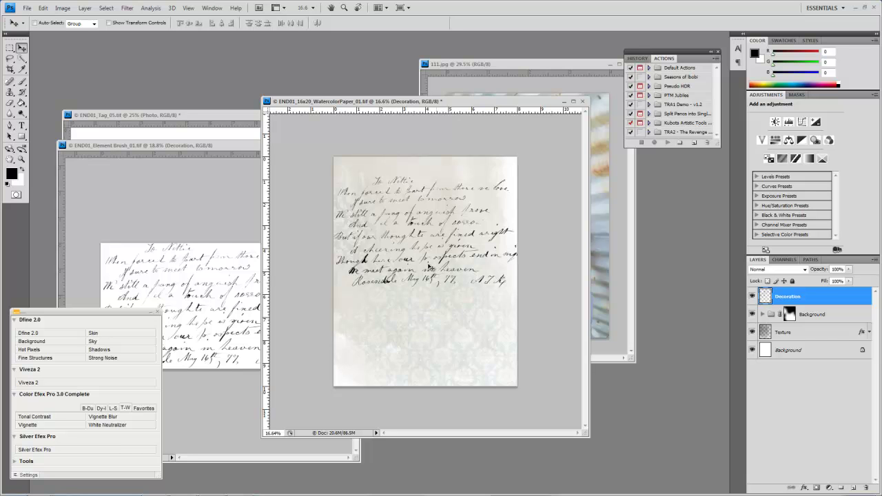
pyautogui.moveTo(408, 239); pyautogui.dragTo(396, 222)
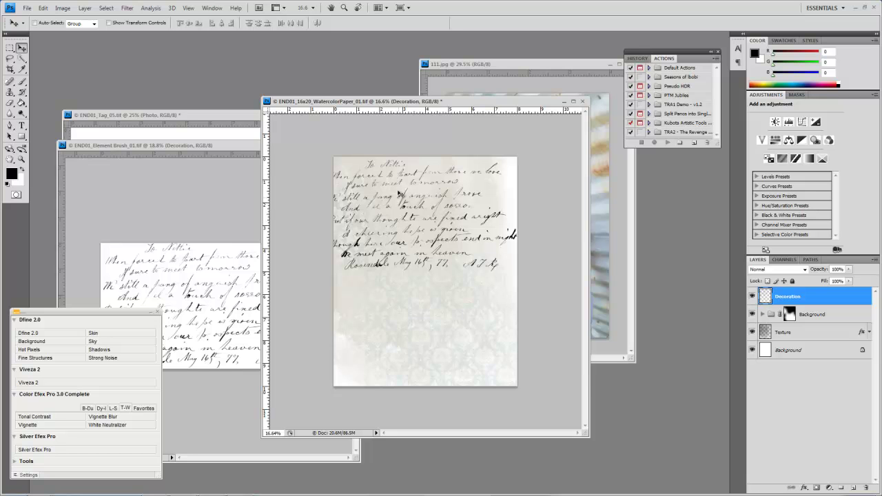
pyautogui.moveTo(403, 217); pyautogui.dragTo(397, 202)
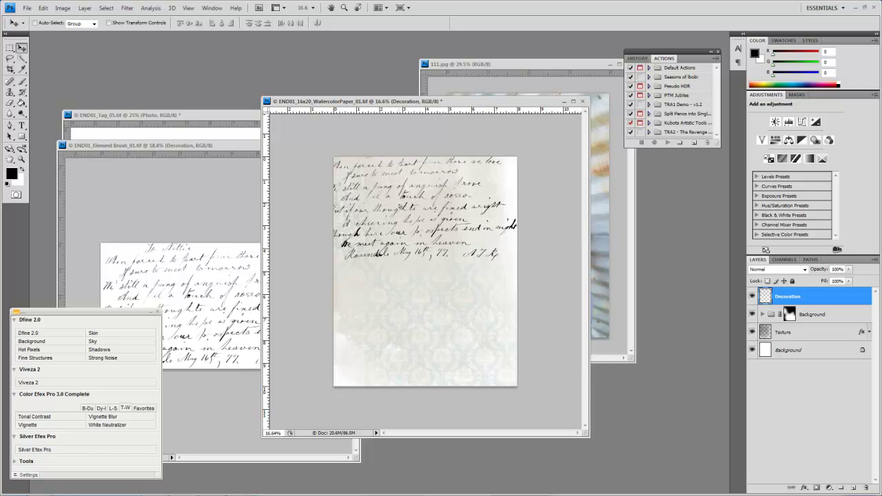
pyautogui.hotkey('ctrl', 'z')
pyautogui.moveTo(378, 263); pyautogui.dragTo(377, 260)
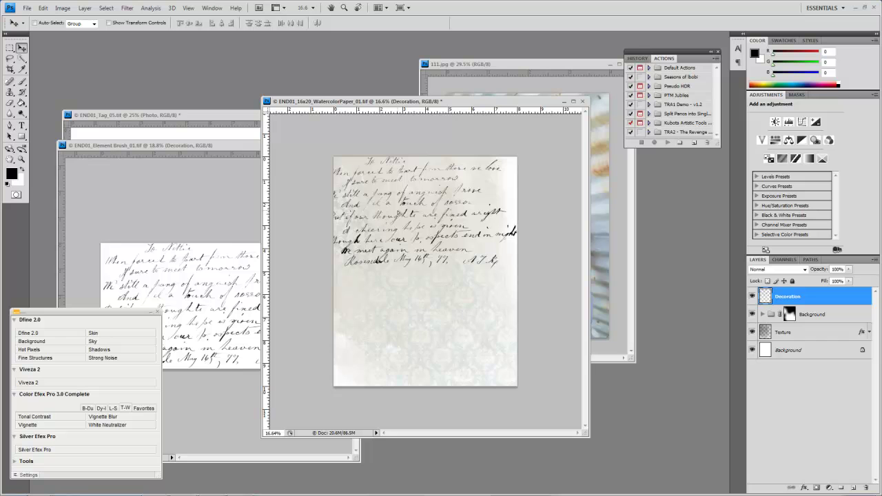
pyautogui.hotkey('ctrl', 'z')
pyautogui.moveTo(398, 216); pyautogui.dragTo(398, 206)
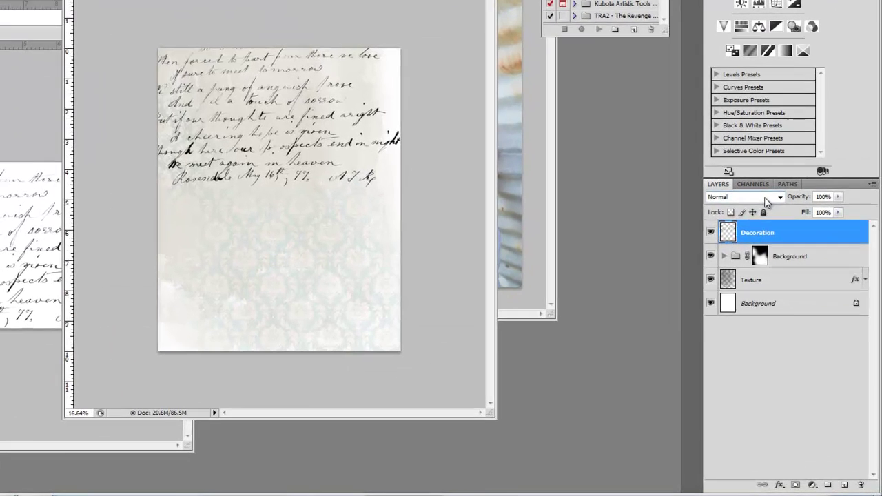
pyautogui.click(766, 200)
pyautogui.click(765, 200)
pyautogui.press('Down')
pyautogui.press('Down')
pyautogui.press('Down')
pyautogui.press('Down')
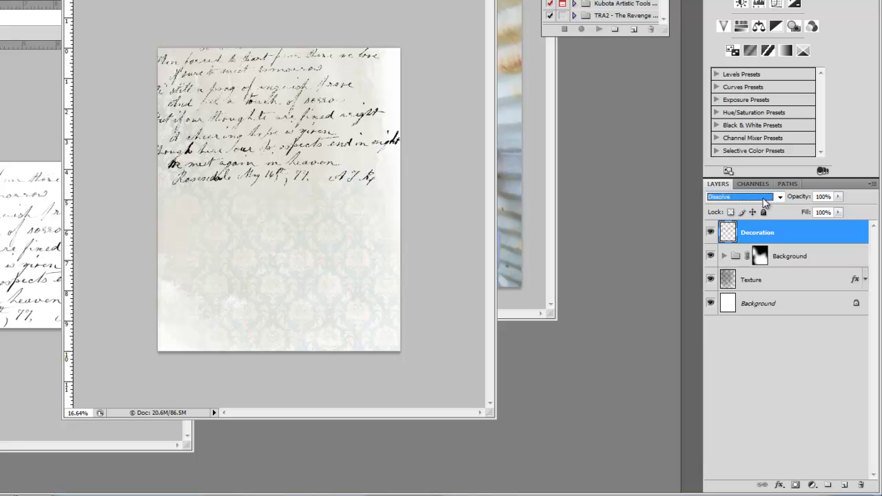
pyautogui.press('Down')
pyautogui.press('Down')
pyautogui.press('Down')
pyautogui.press('Down')
pyautogui.press('Down')
pyautogui.press('Down')
pyautogui.press('Down')
pyautogui.press('Down')
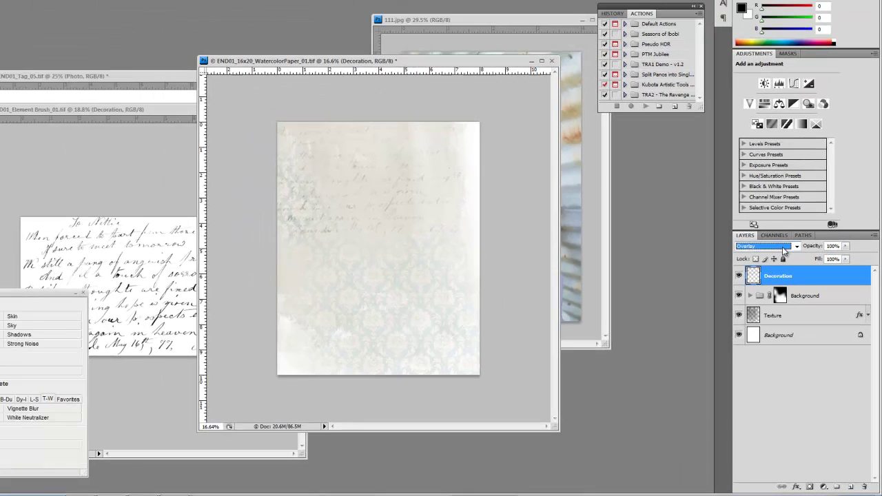
pyautogui.press('Down')
pyautogui.press('Down')
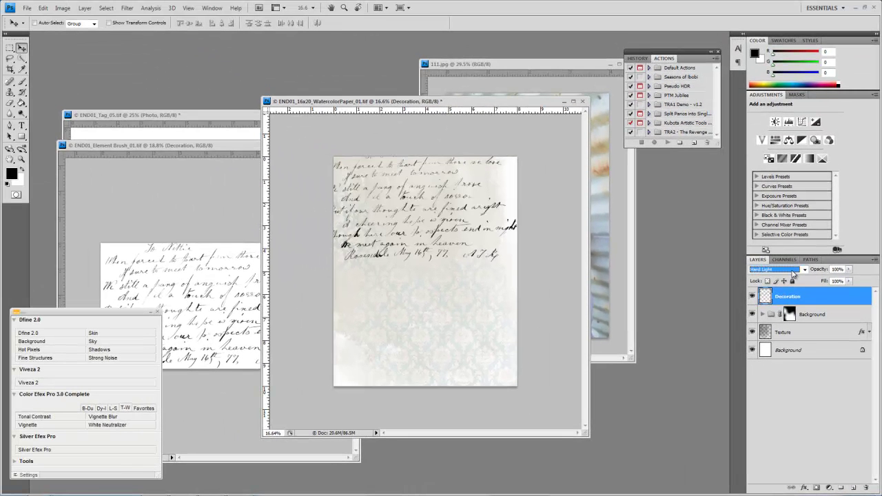
pyautogui.press('Down')
pyautogui.press('Down')
pyautogui.press('Down')
pyautogui.press('Down')
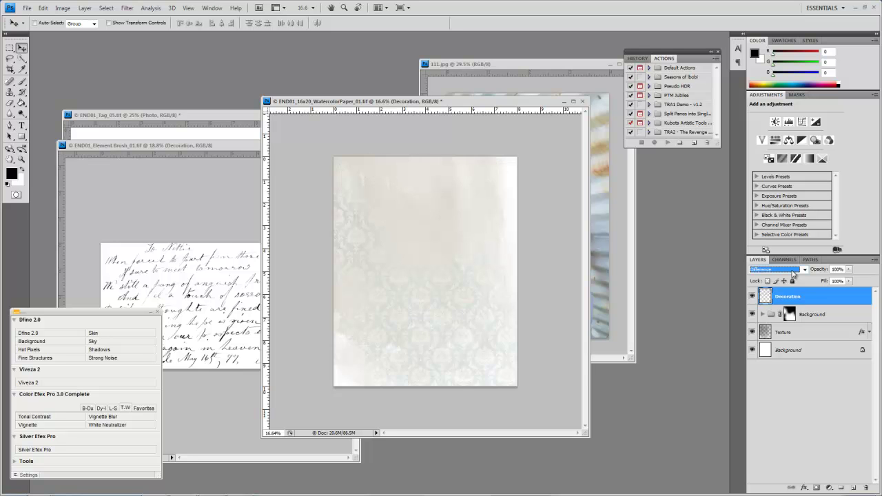
pyautogui.press('Down')
pyautogui.press('Down')
pyautogui.press('Down')
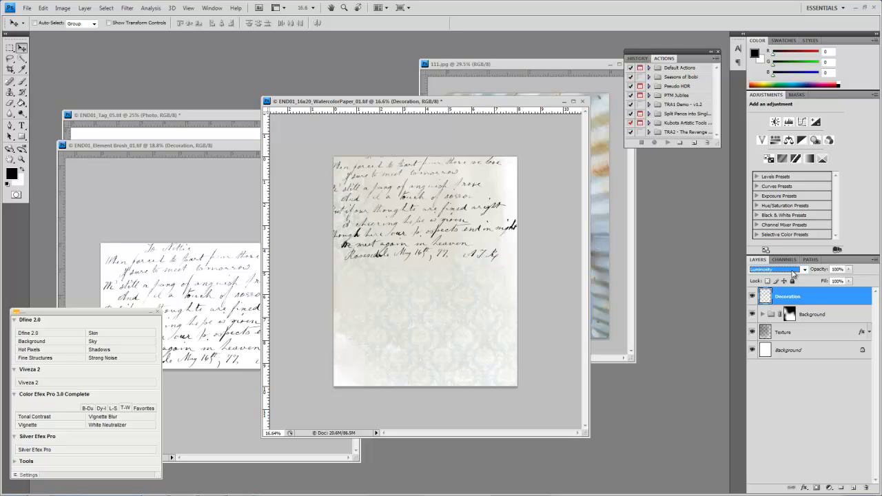
pyautogui.press('Up')
pyautogui.press('Up')
pyautogui.press('Up')
pyautogui.press('Up')
pyautogui.press('Up')
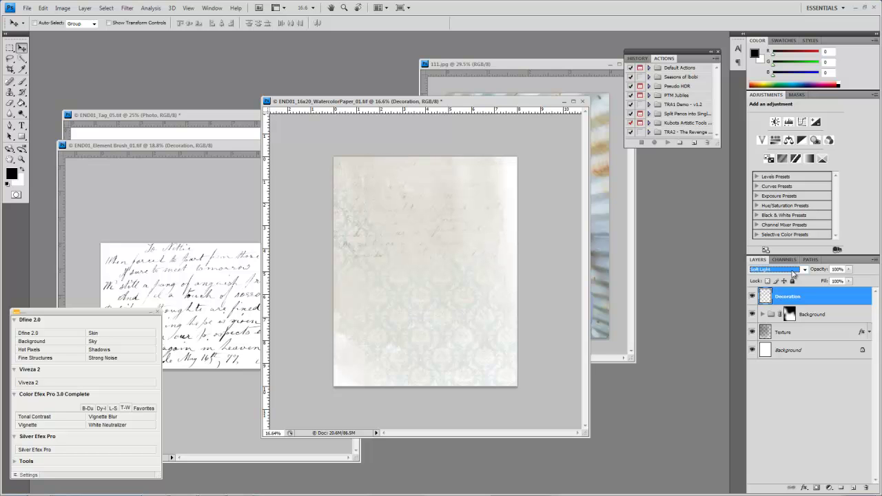
pyautogui.press('Up')
pyautogui.press('Up')
pyautogui.press('Up')
pyautogui.press('Up')
pyautogui.press('Up')
pyautogui.press('Up')
pyautogui.press('Up')
pyautogui.press('Up')
pyautogui.press('Delete')
pyautogui.scroll(3, 396, 182)
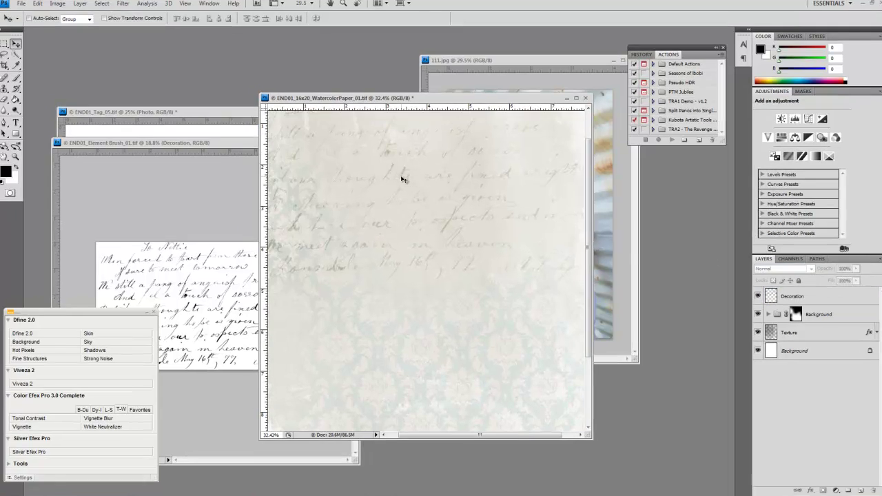
pyautogui.moveTo(429, 208); pyautogui.dragTo(468, 281)
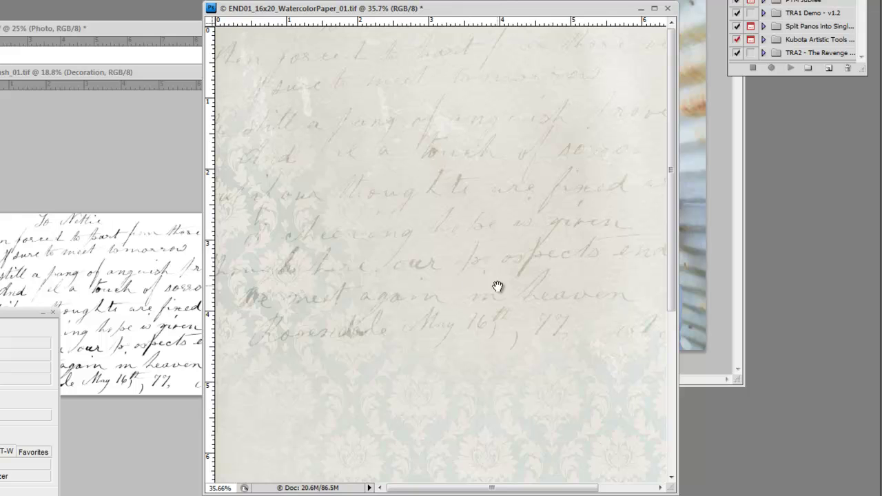
pyautogui.scroll(-3, 291, 227)
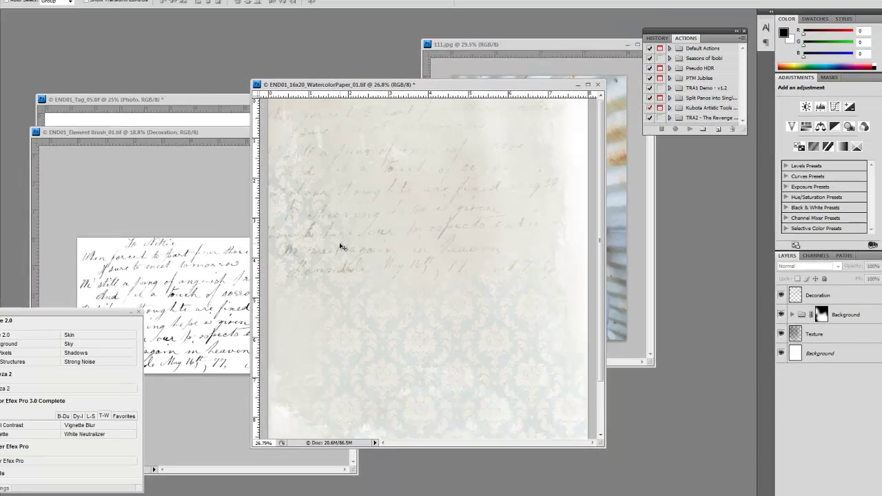
pyautogui.scroll(-1, 346, 251)
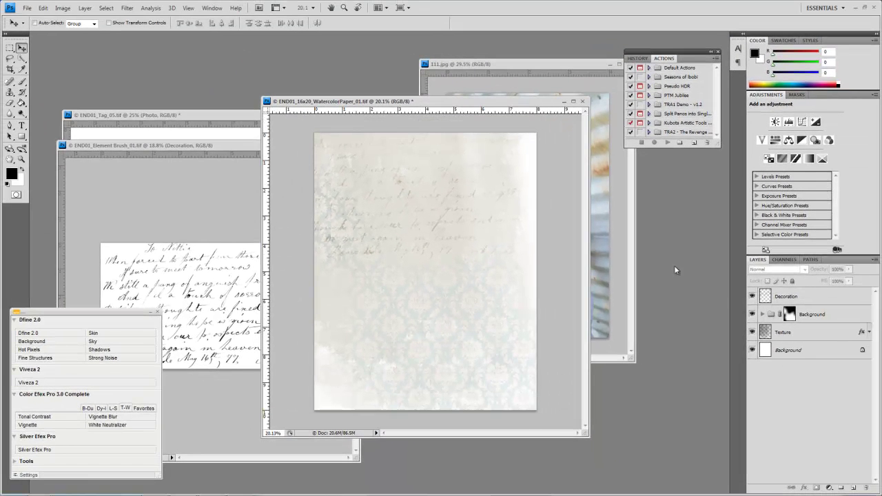
pyautogui.hotkey('ctrl', 'z')
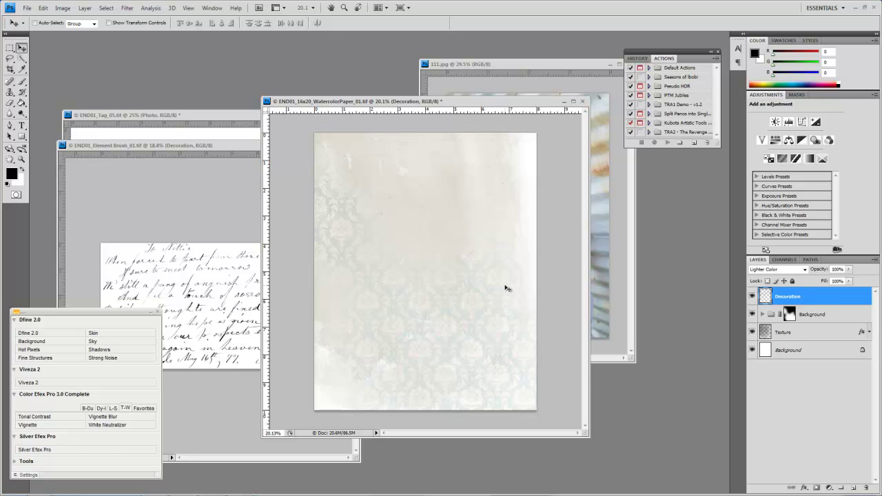
pyautogui.click(803, 270)
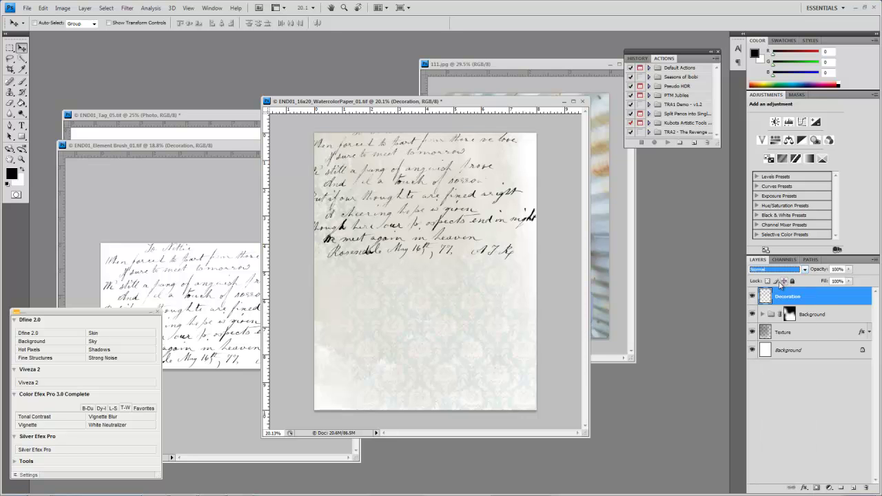
pyautogui.click(850, 269)
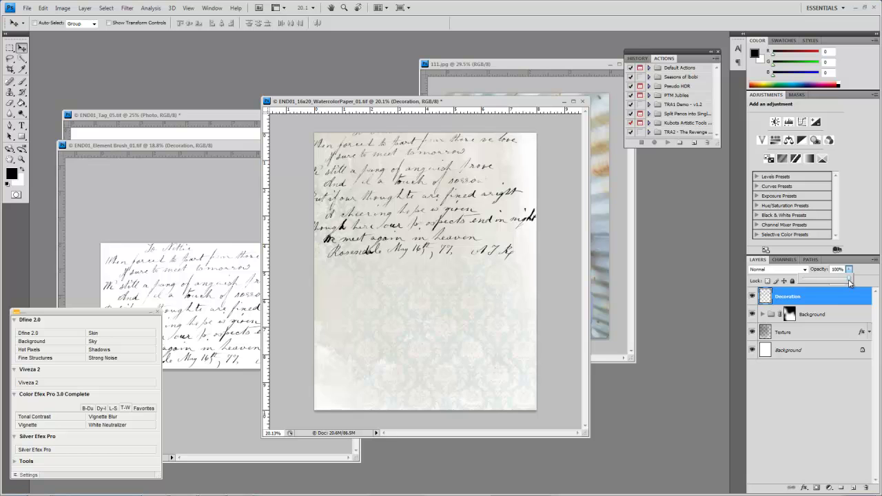
pyautogui.moveTo(849, 282)
pyautogui.mouseDown()
pyautogui.moveTo(816, 284)
pyautogui.moveTo(867, 282)
pyautogui.mouseUp()
# - Give the Decoration layer a Color Overlay in grey-green #abb9b0, sampled from the paper
pyautogui.doubleClick(824, 297)
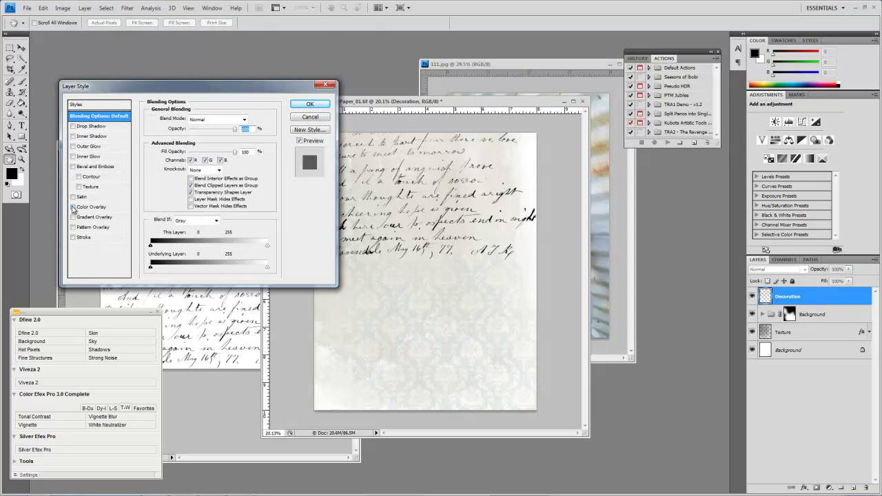
pyautogui.click(73, 208)
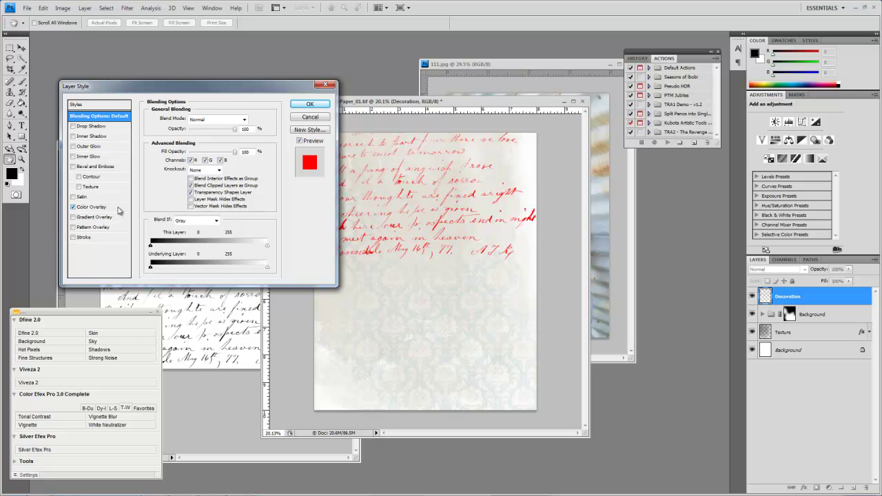
pyautogui.click(92, 207)
pyautogui.click(248, 120)
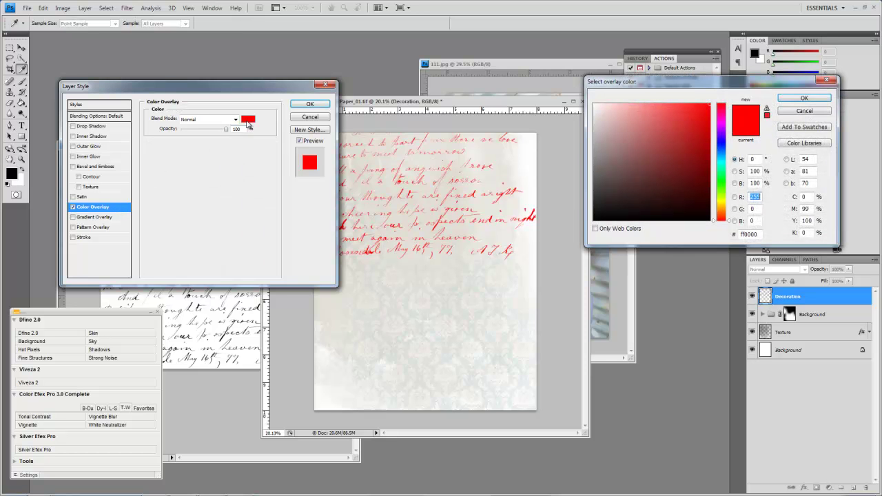
pyautogui.click(395, 308)
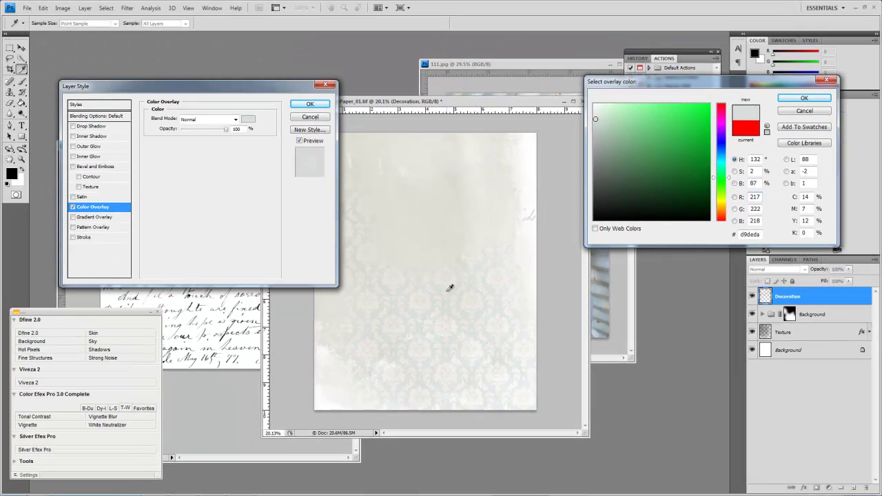
pyautogui.click(369, 313)
pyautogui.click(376, 313)
pyautogui.click(441, 380)
pyautogui.moveTo(597, 136); pyautogui.dragTo(602, 135)
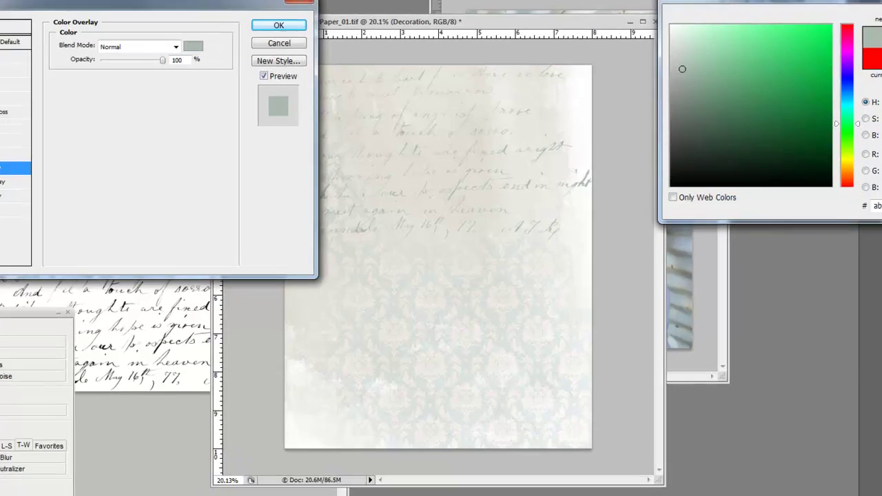
pyautogui.press('Return')
# - Apply the script's overlay, then arrange the END01_Tag_05.tif and watercolor paper windows side by side
pyautogui.click(290, 66)
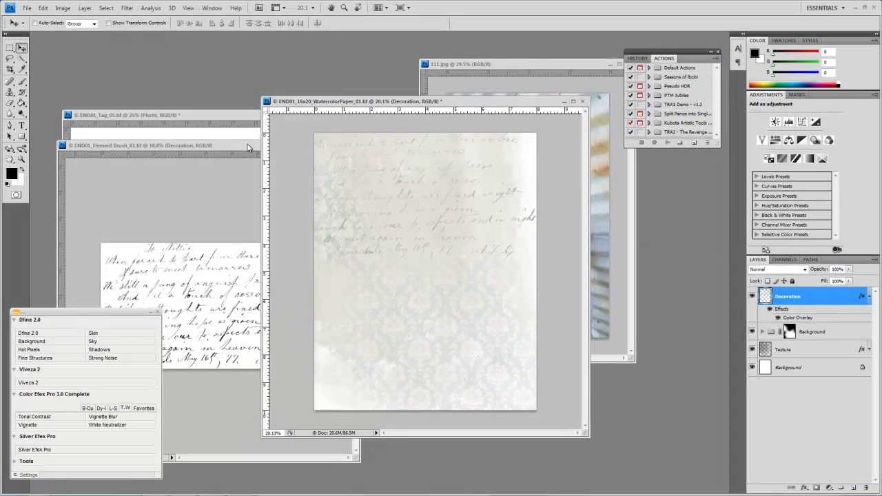
pyautogui.click(146, 118)
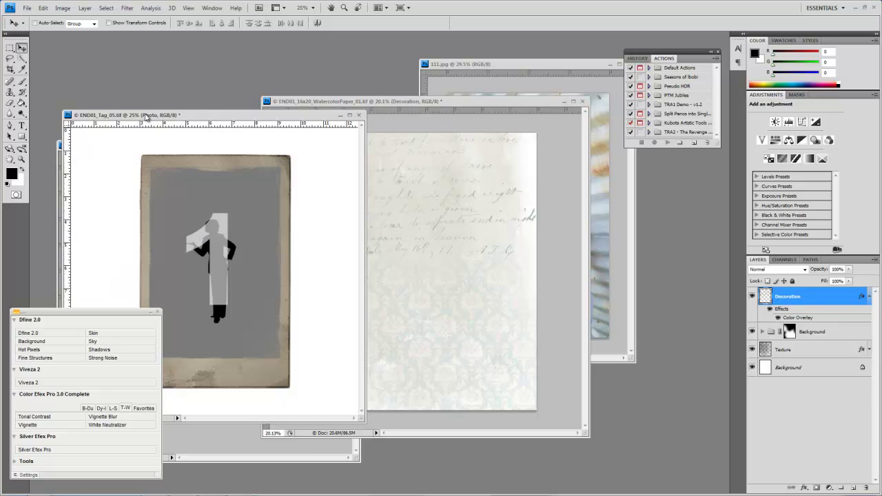
pyautogui.moveTo(160, 121); pyautogui.dragTo(129, 50)
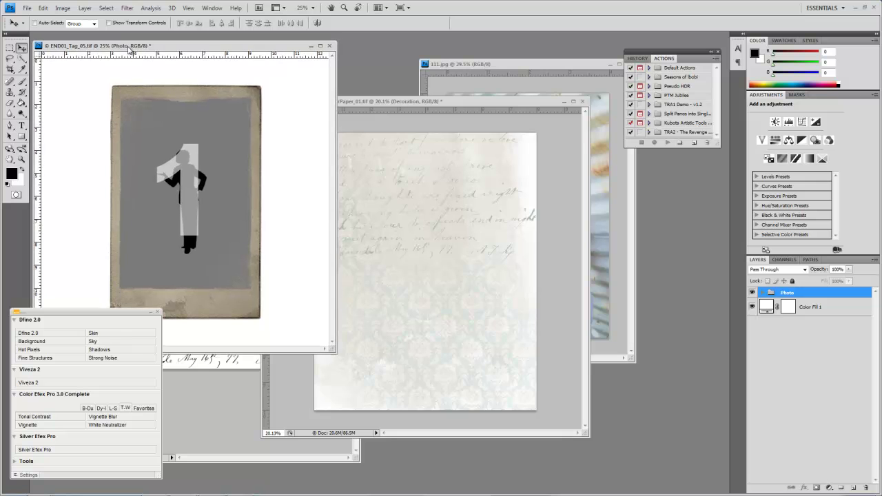
pyautogui.moveTo(394, 107); pyautogui.dragTo(437, 113)
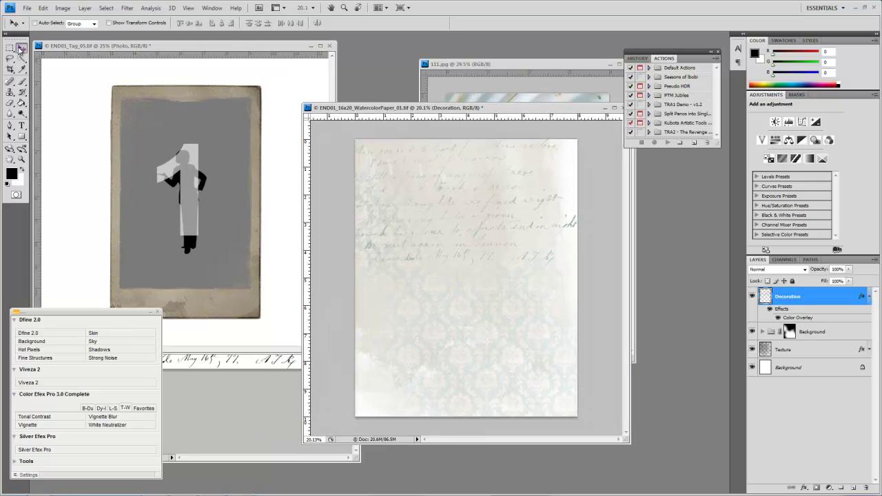
# - Copy the frame's Photo group into the watercolor paper and expand it to show its layers
pyautogui.click(152, 160)
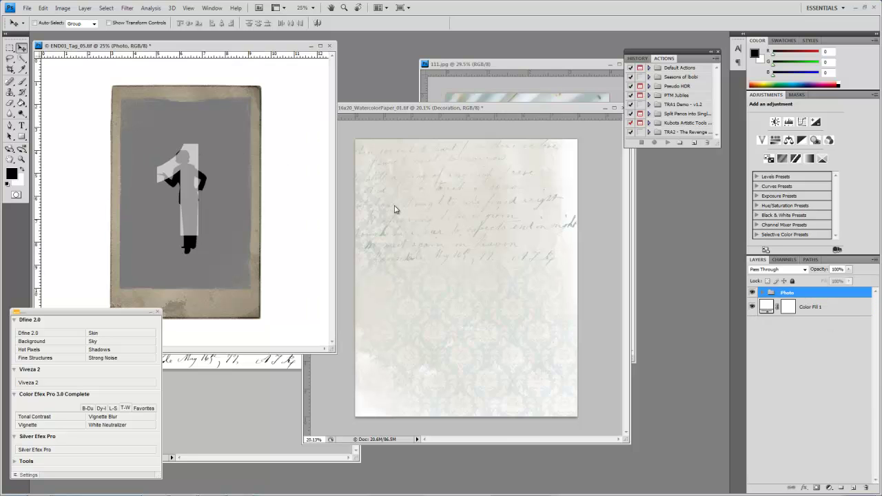
pyautogui.moveTo(183, 171); pyautogui.dragTo(468, 265)
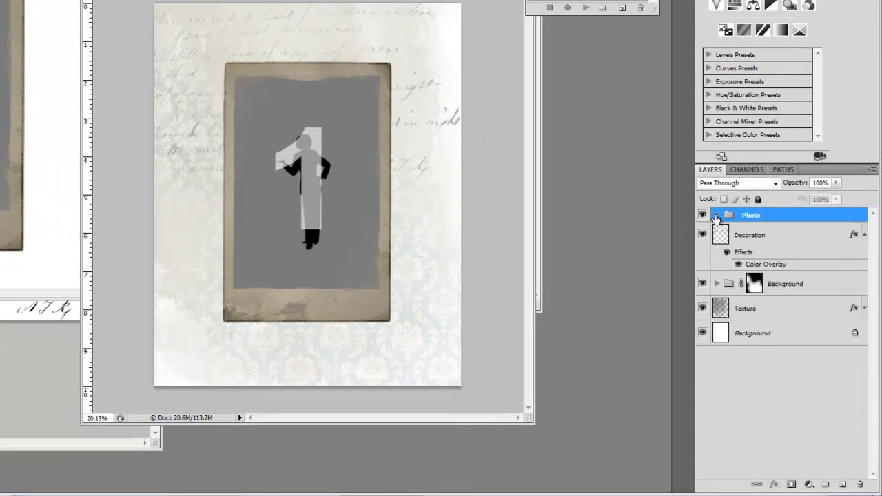
pyautogui.click(718, 215)
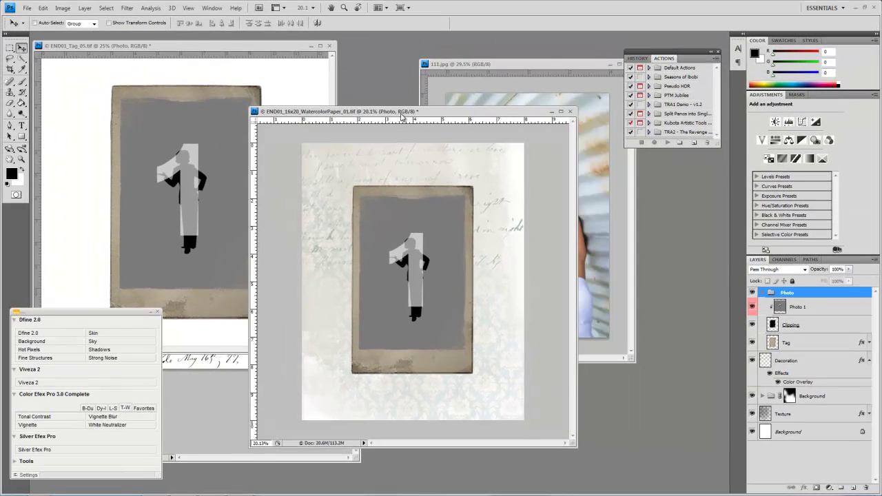
# - Copy the 111.jpg portrait into the watercolor paper composition
pyautogui.moveTo(353, 119); pyautogui.dragTo(321, 113)
pyautogui.click(552, 63)
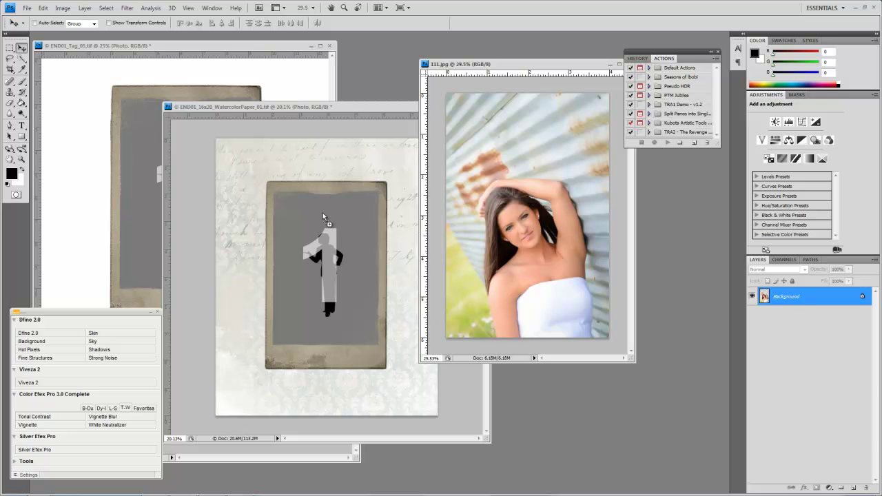
pyautogui.moveTo(323, 216); pyautogui.dragTo(286, 237)
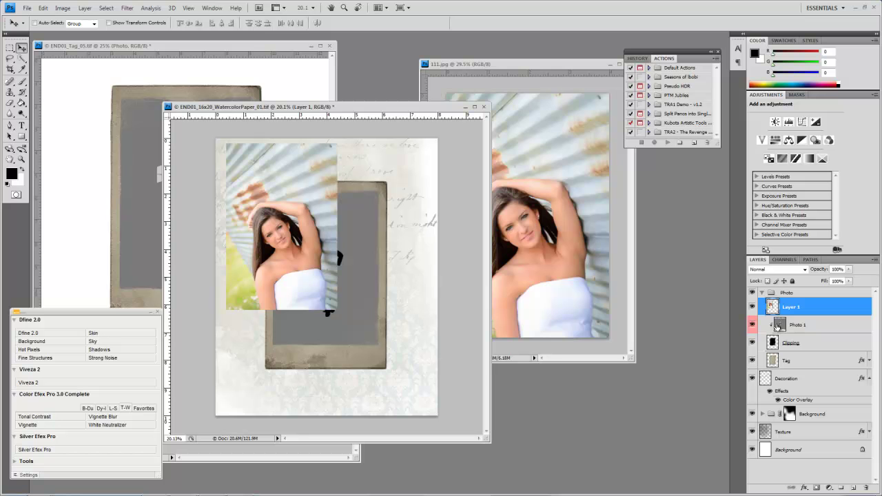
# - Clip the portrait layer beneath Photo 1 and position it to fill the frame opening
pyautogui.moveTo(787, 310); pyautogui.dragTo(755, 322)
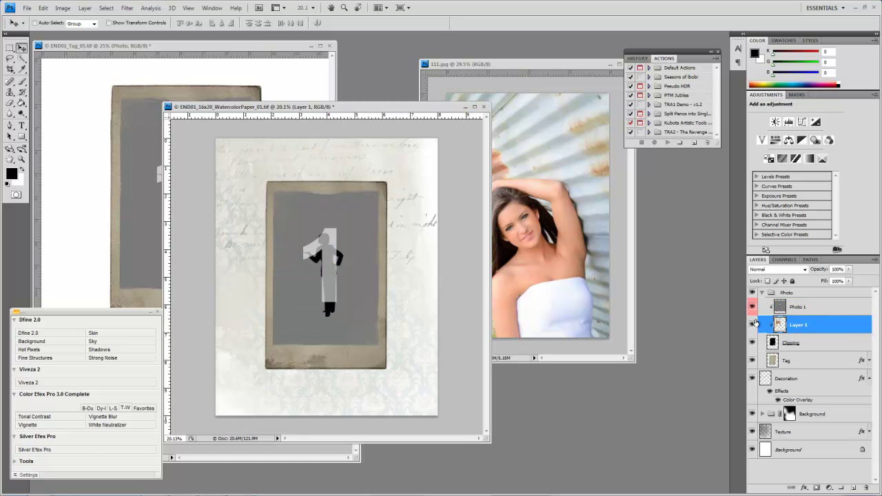
pyautogui.keyDown('alt'); pyautogui.click(754, 310); pyautogui.keyUp('alt')
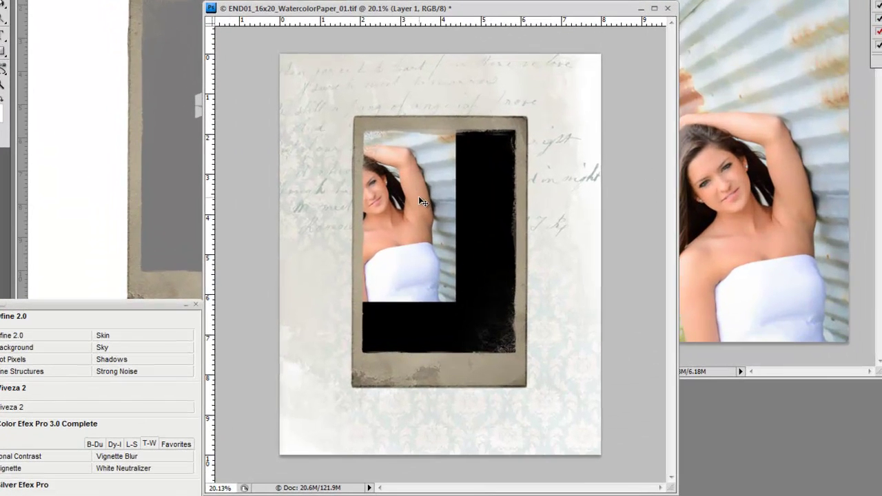
pyautogui.moveTo(311, 236); pyautogui.dragTo(350, 257)
pyautogui.moveTo(474, 225); pyautogui.dragTo(483, 253)
pyautogui.scroll(4, 482, 248)
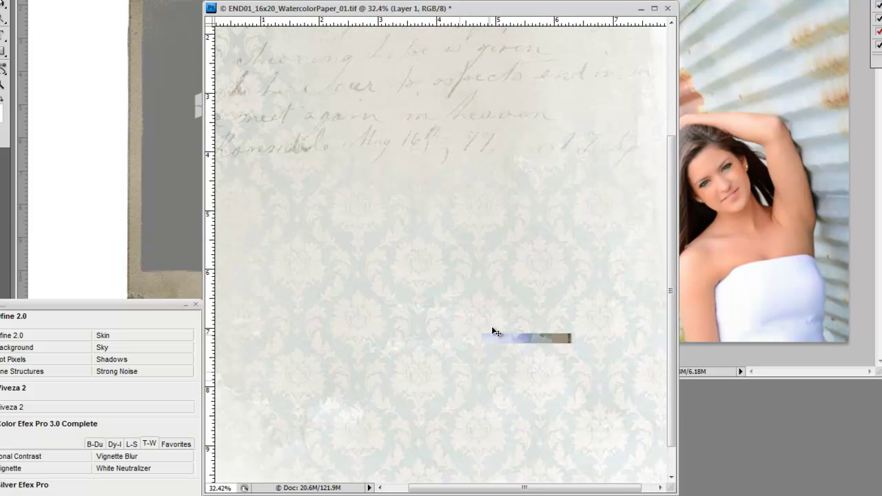
pyautogui.scroll(1, 494, 285)
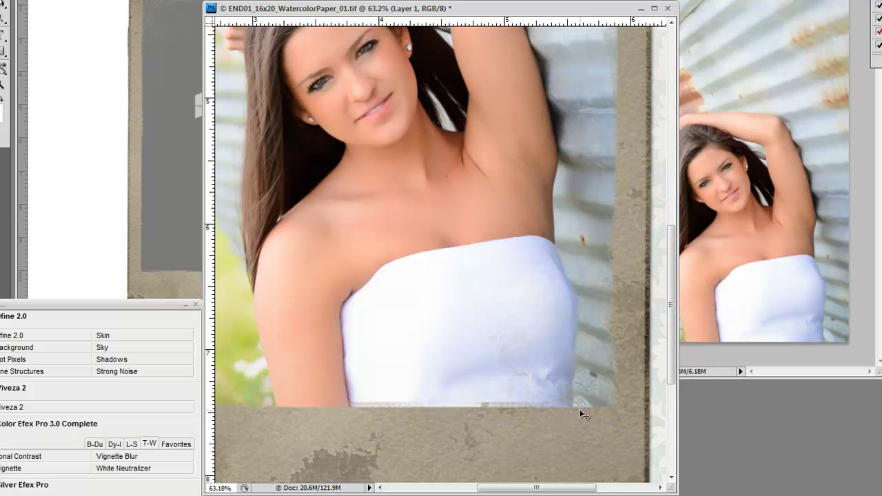
pyautogui.scroll(1, 584, 409)
pyautogui.scroll(2, 615, 373)
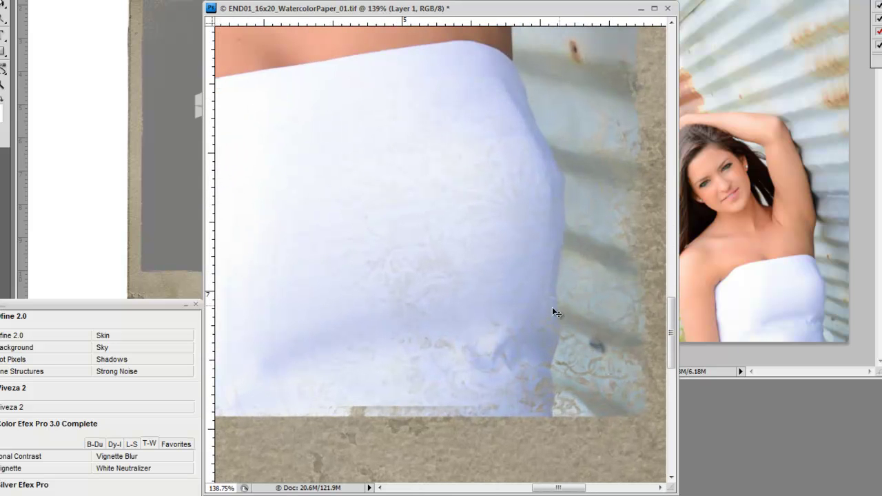
pyautogui.moveTo(342, 168); pyautogui.dragTo(341, 379)
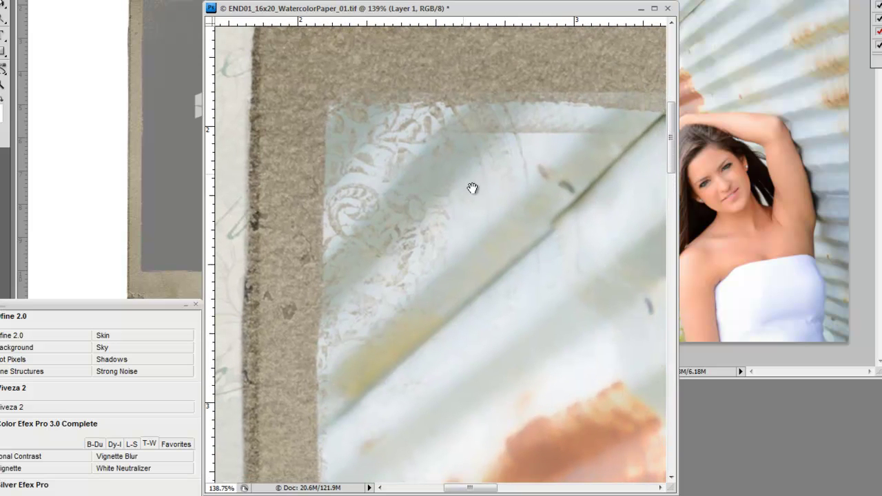
pyautogui.scroll(-8, 441, 270)
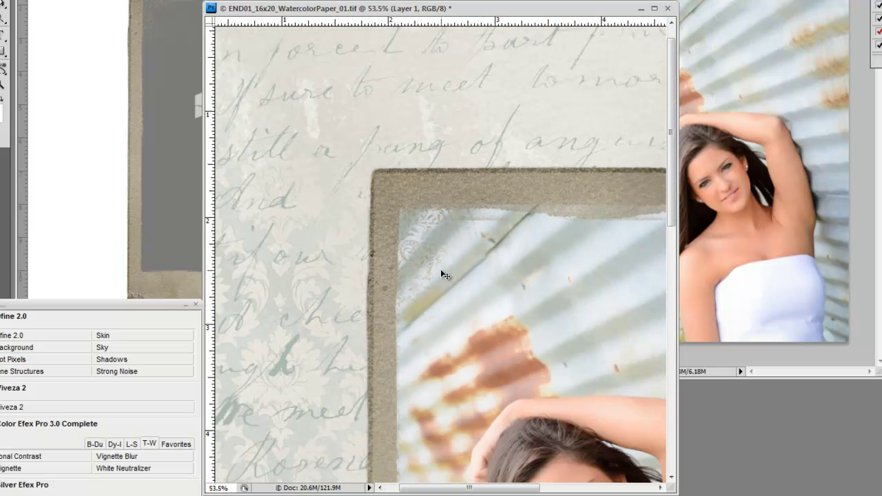
pyautogui.scroll(-3, 446, 274)
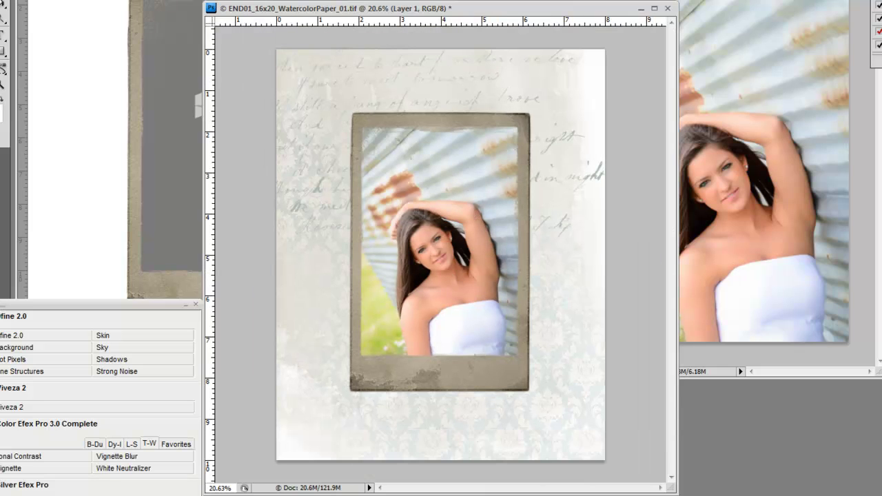
# - Add an off-white Color Overlay to the Tag frame, sampling the colour from the paper
pyautogui.click(784, 409)
pyautogui.click(784, 409)
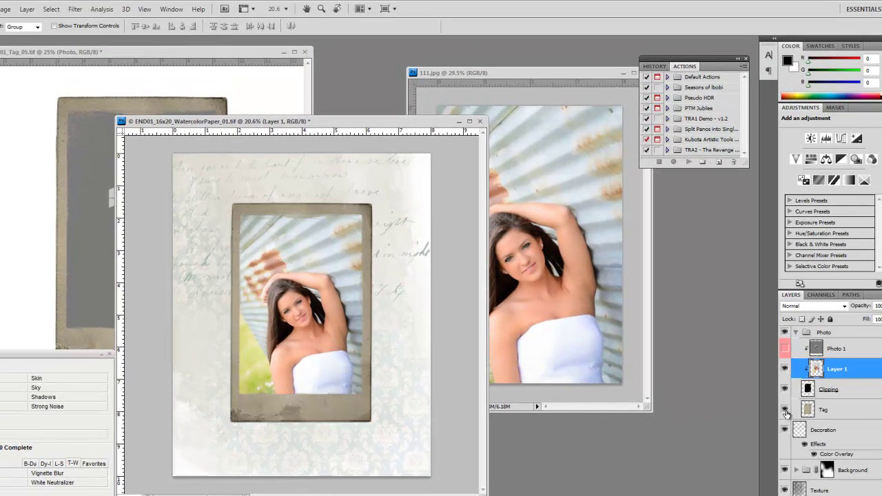
pyautogui.doubleClick(858, 413)
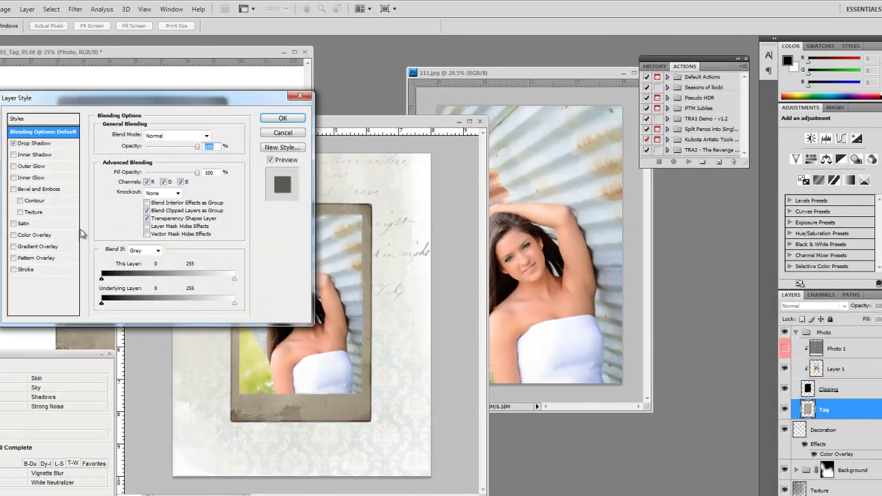
pyautogui.click(59, 236)
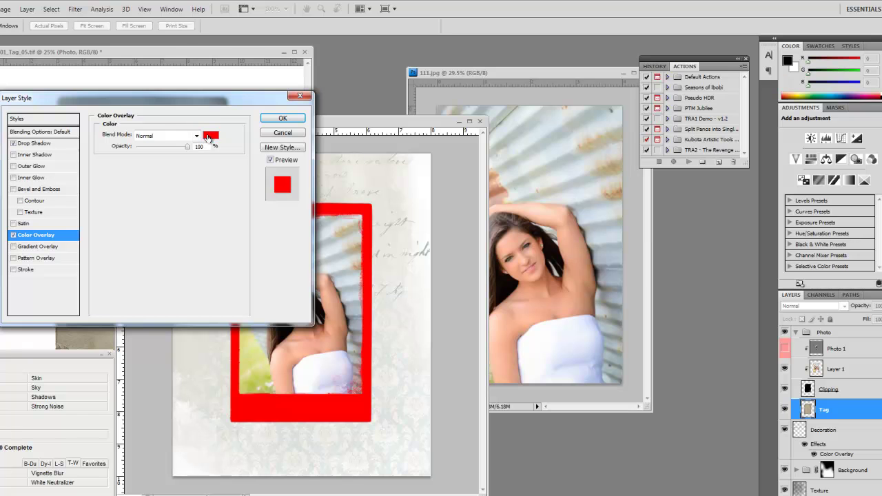
pyautogui.click(210, 135)
pyautogui.click(418, 314)
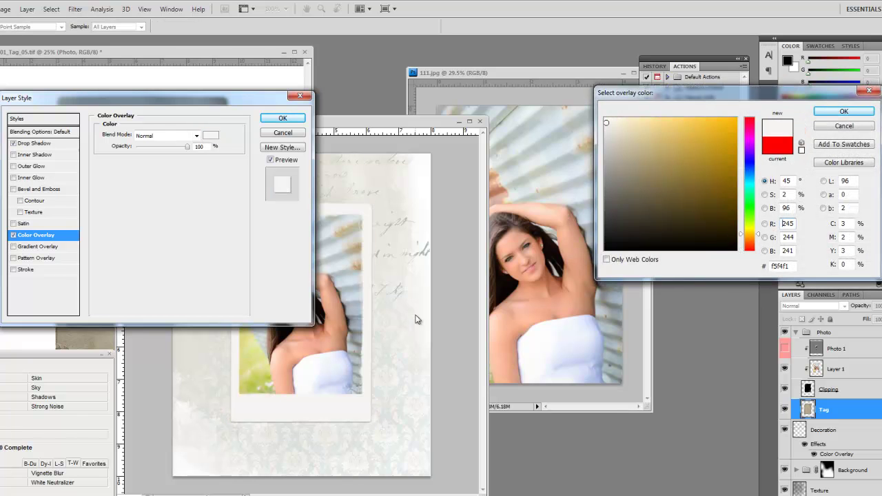
pyautogui.click(386, 214)
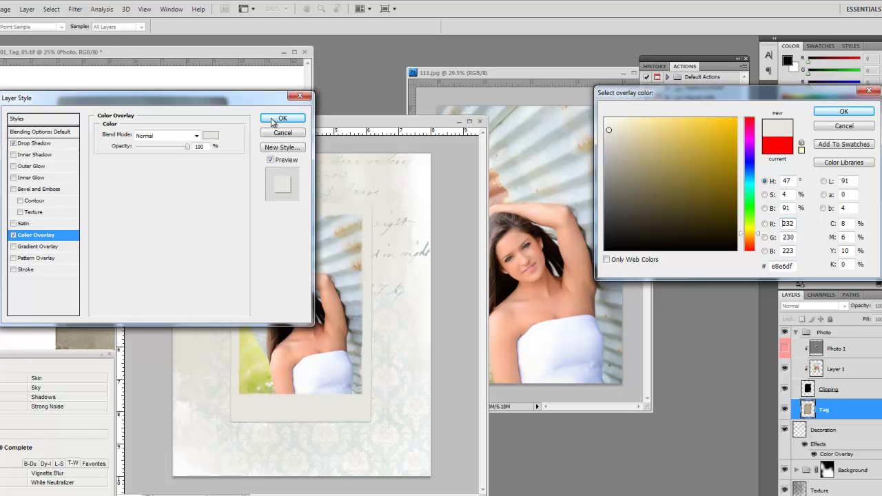
pyautogui.click(844, 111)
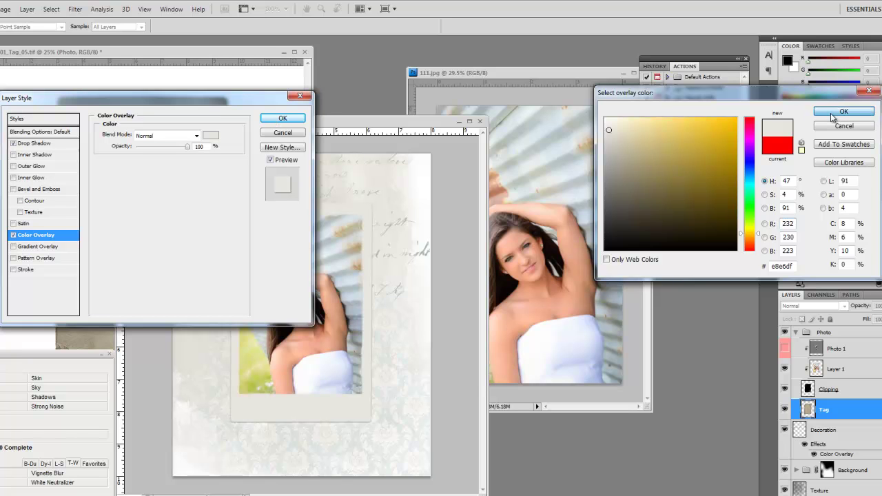
pyautogui.click(281, 118)
pyautogui.scroll(4, 311, 381)
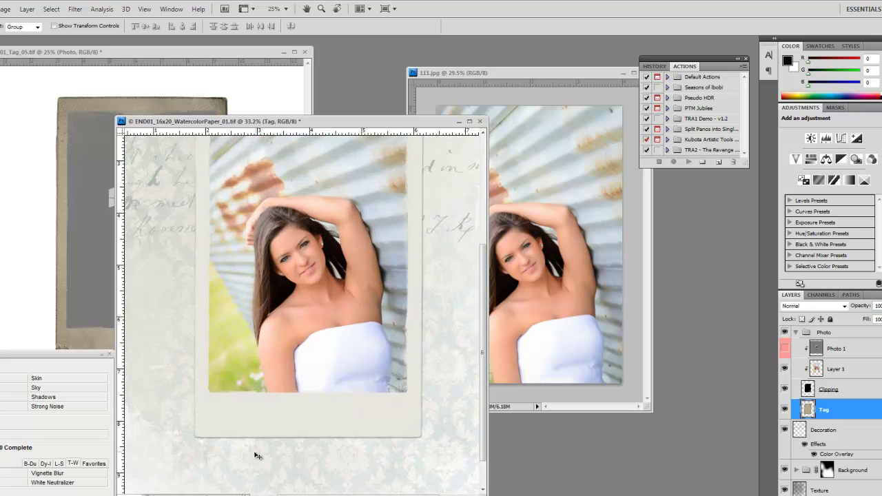
pyautogui.scroll(-2, 311, 434)
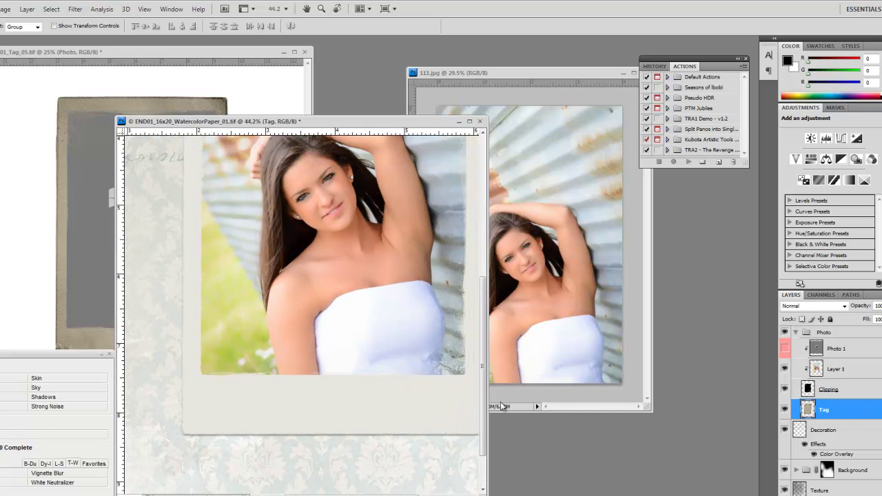
pyautogui.scroll(-3, 567, 409)
# - Lower the Tag frame's Color Overlay opacity so some tan texture shows through
pyautogui.doubleClick(863, 411)
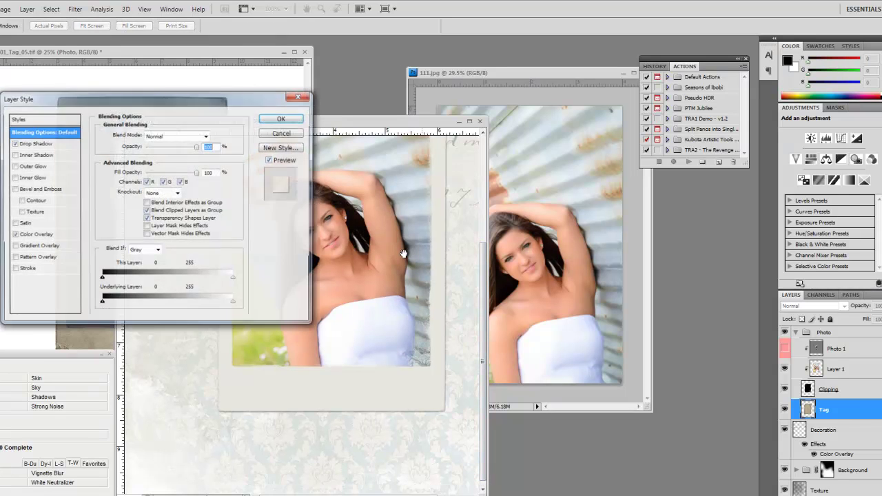
pyautogui.click(69, 240)
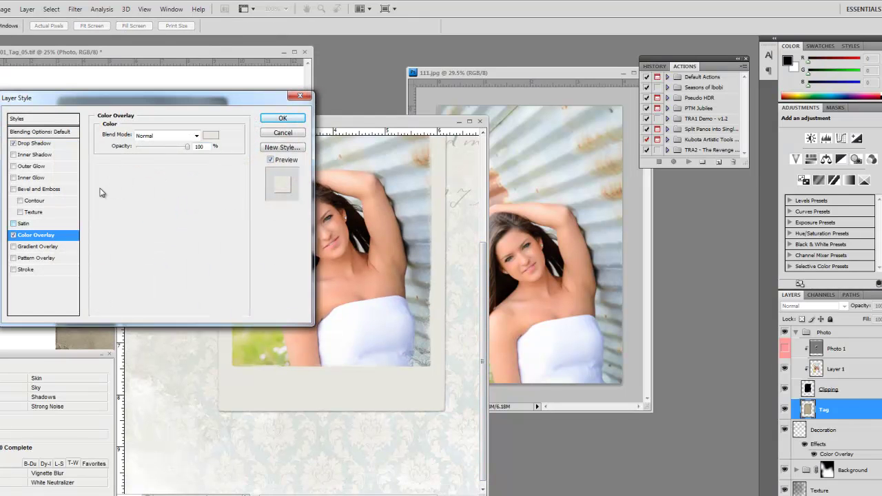
pyautogui.moveTo(190, 148); pyautogui.dragTo(177, 152)
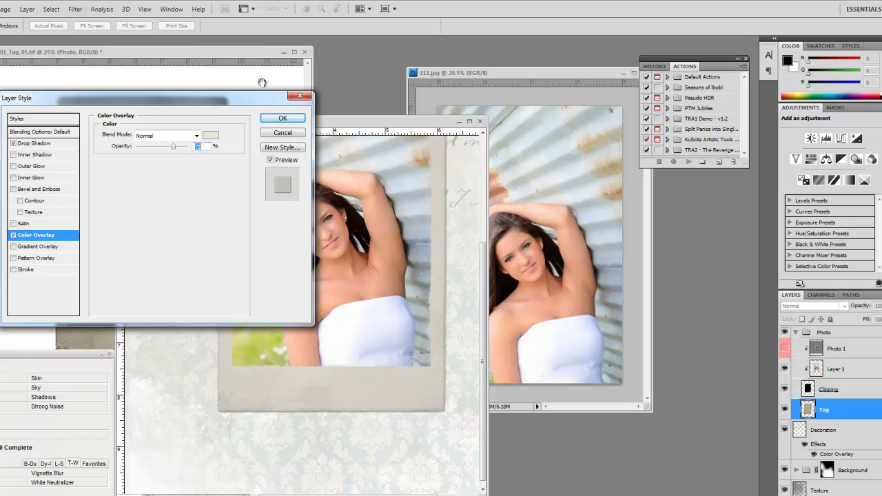
pyautogui.click(283, 119)
pyautogui.scroll(-2, 259, 307)
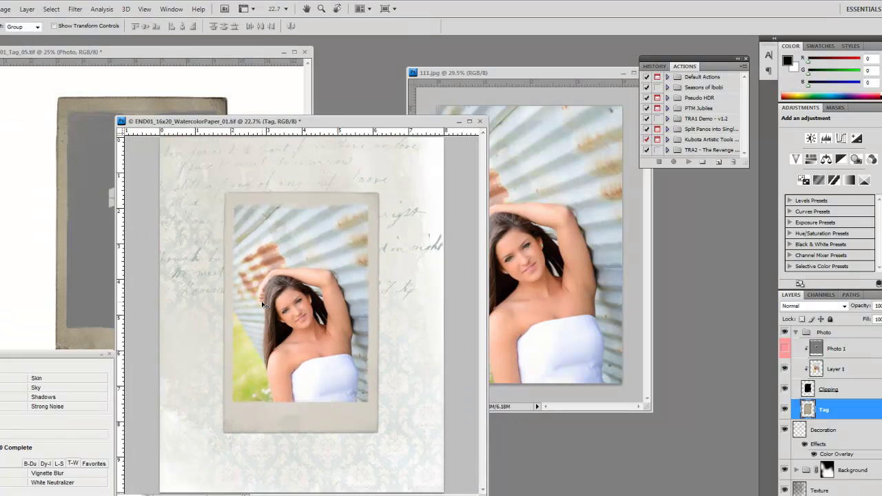